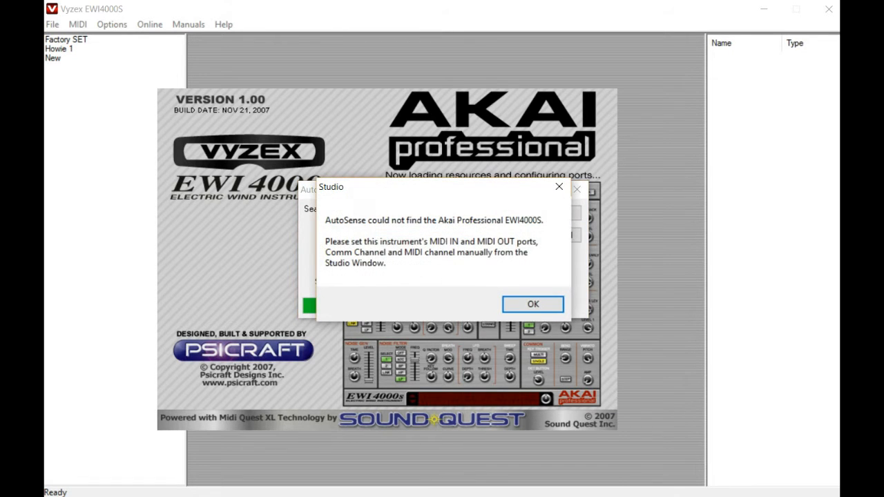
# Dismiss the AutoSense notice and confirm E-MU XMidi1X1 as the MIDI IN port.
pyautogui.click(533, 304)
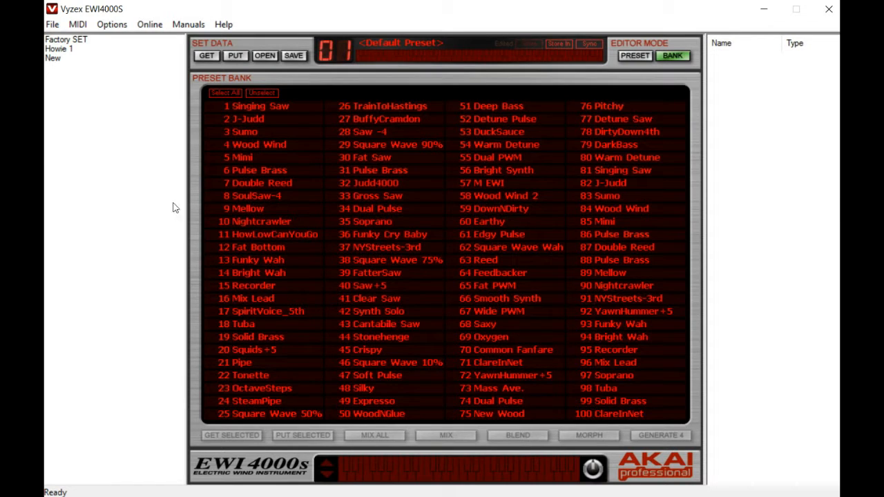
pyautogui.click(78, 25)
pyautogui.press('Down')
pyautogui.press('Down')
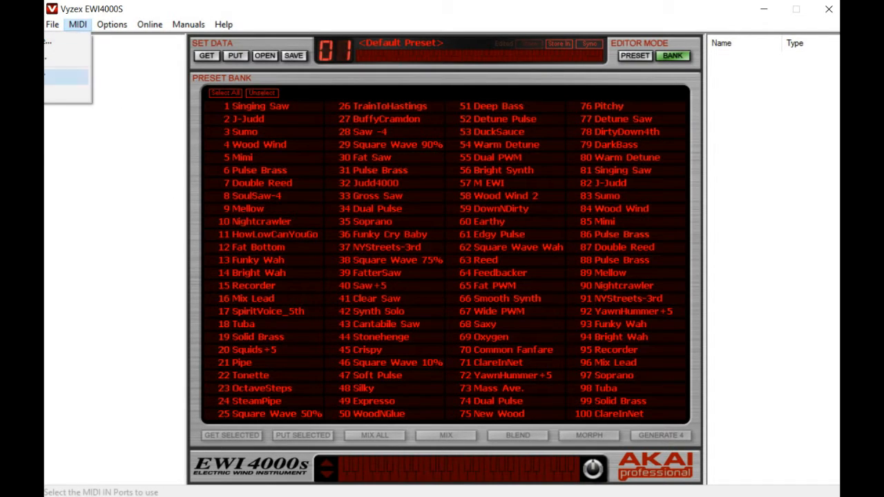
pyautogui.press('Return')
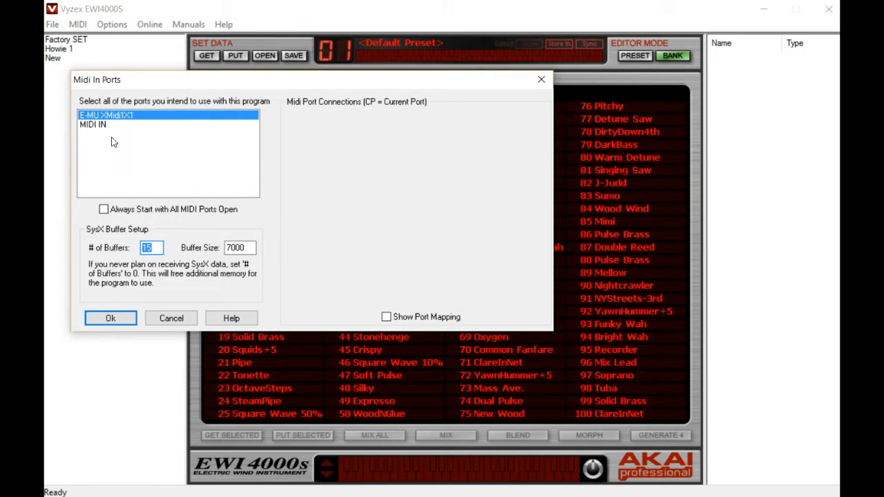
pyautogui.click(112, 318)
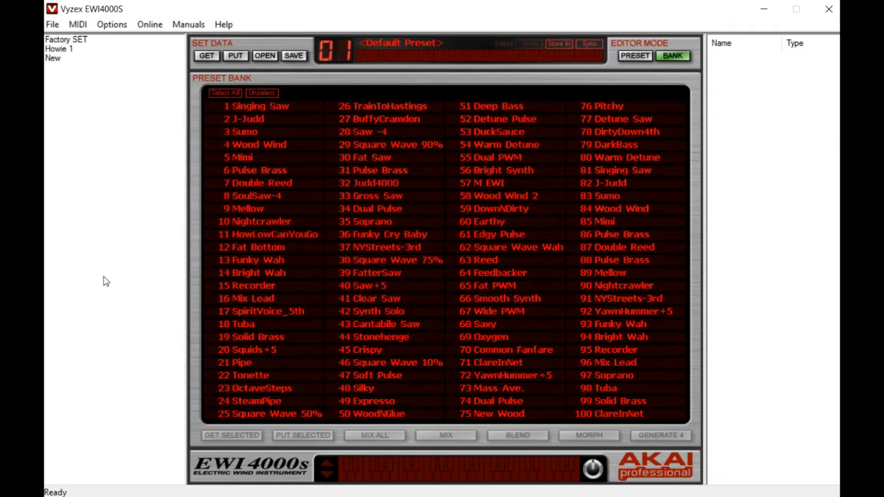
# Confirm E-MU XMidi1X1 as the MIDI OUT port.
pyautogui.click(77, 28)
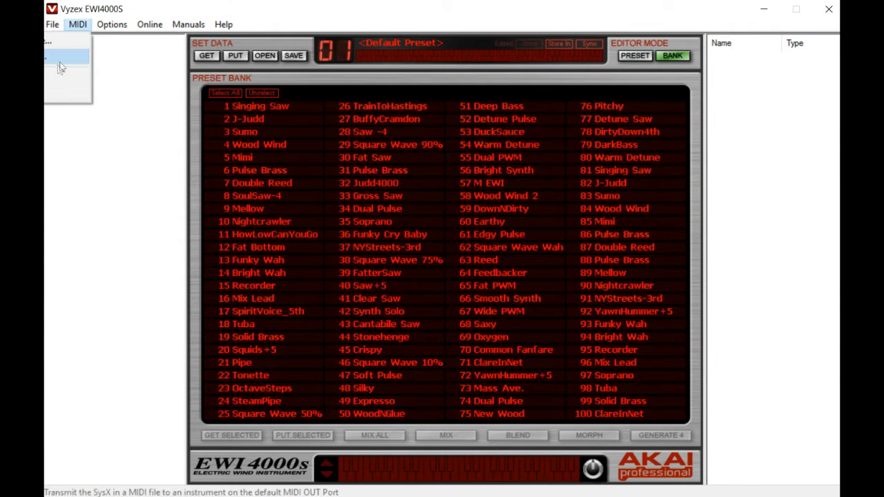
pyautogui.click(48, 94)
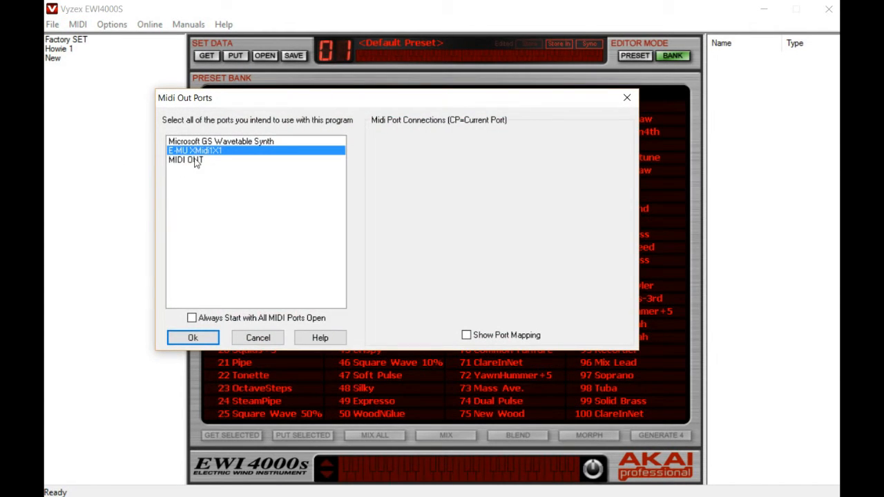
pyautogui.click(193, 339)
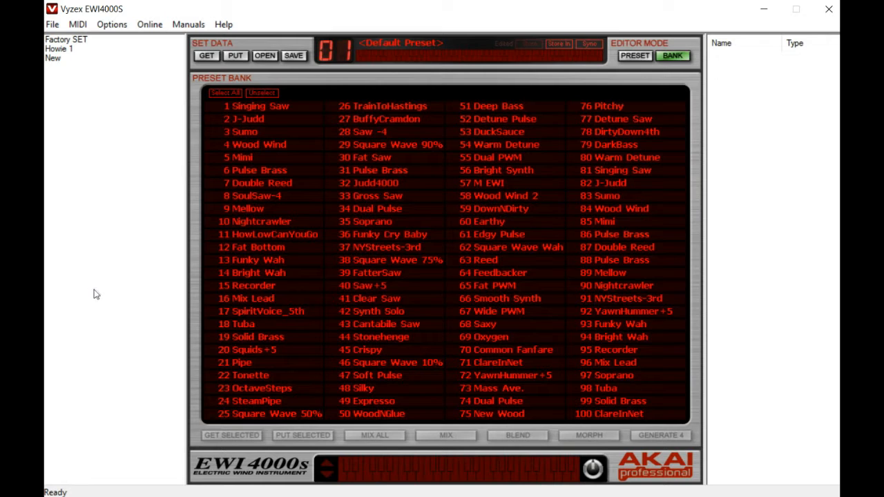
# Open the Howie 1.SQS preset set without saving changes to the New set.
pyautogui.click(262, 221)
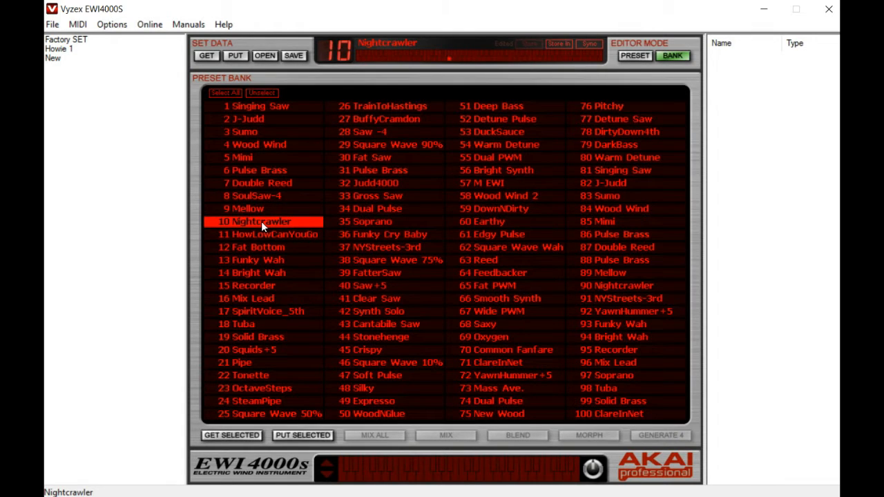
pyautogui.click(356, 213)
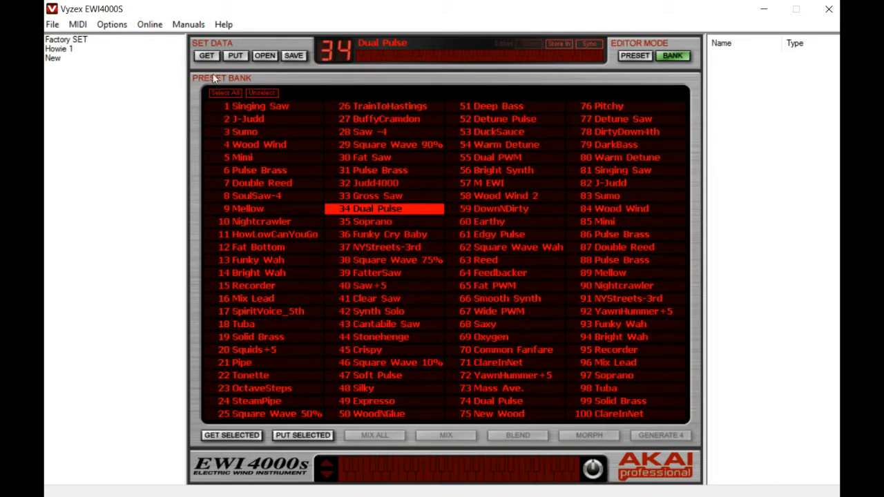
pyautogui.click(264, 56)
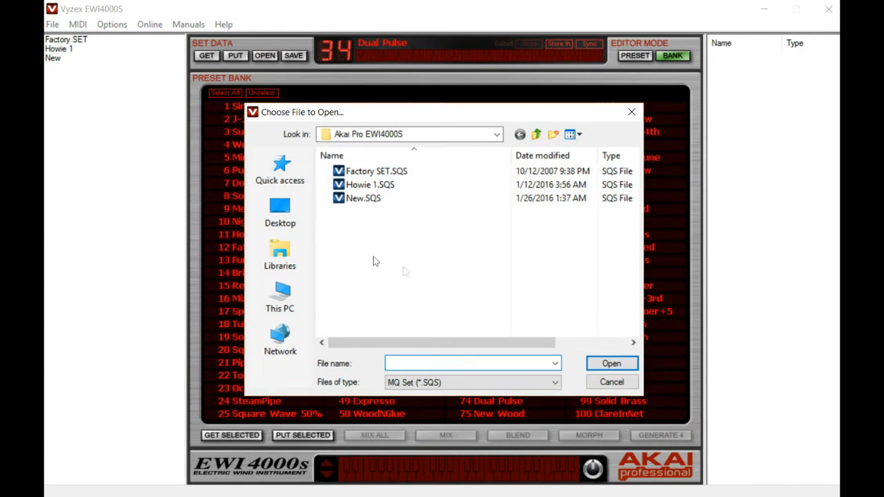
pyautogui.doubleClick(383, 186)
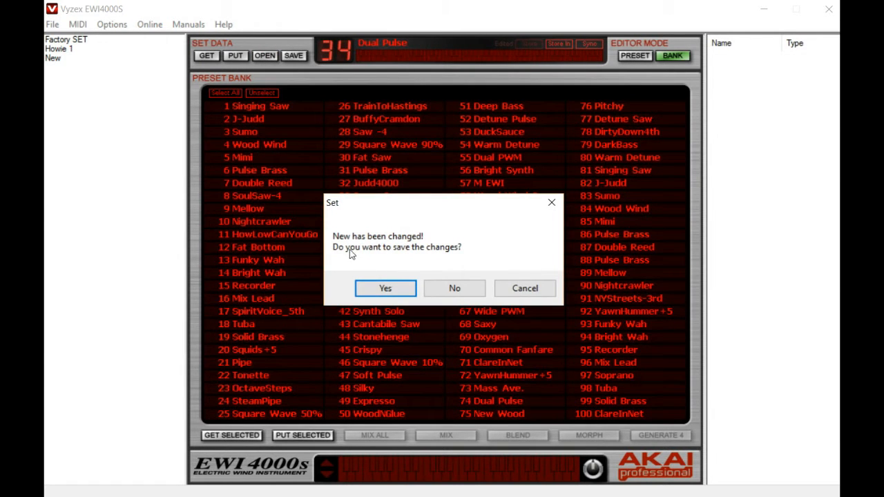
pyautogui.click(452, 289)
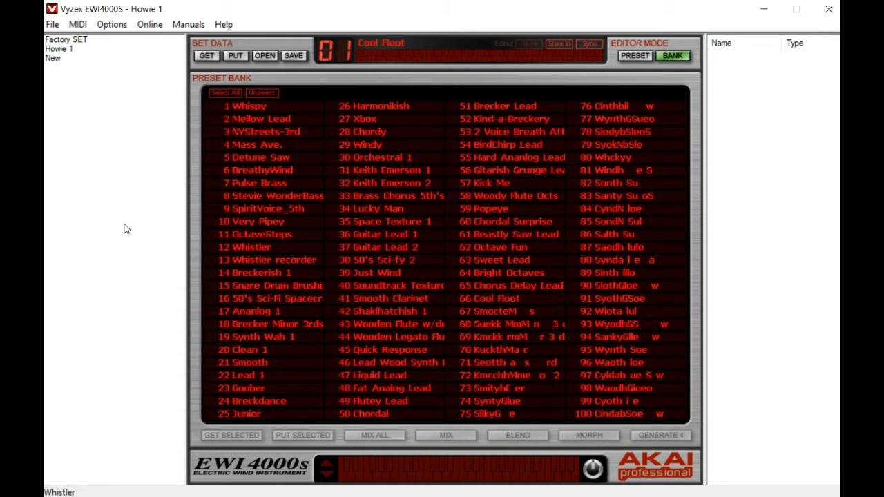
# Send the Howie 1 set to the EWI4000s, overwriting the instrument's entire preset bank.
pyautogui.click(278, 209)
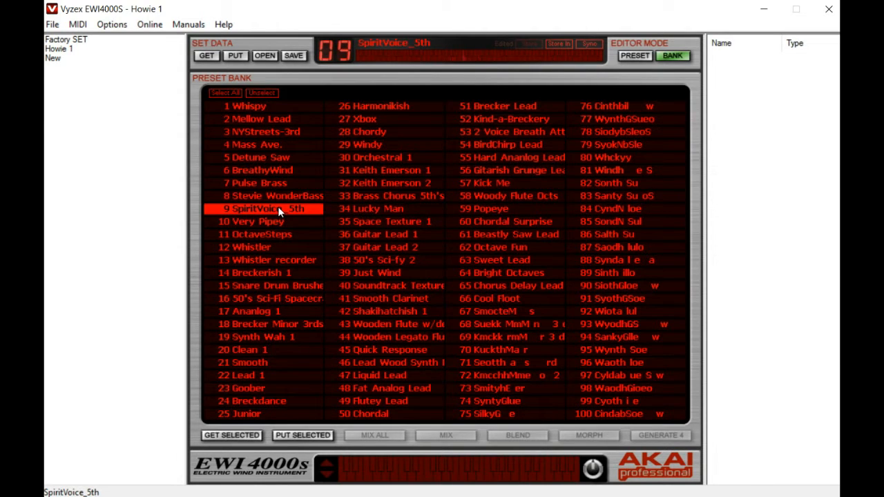
pyautogui.click(273, 222)
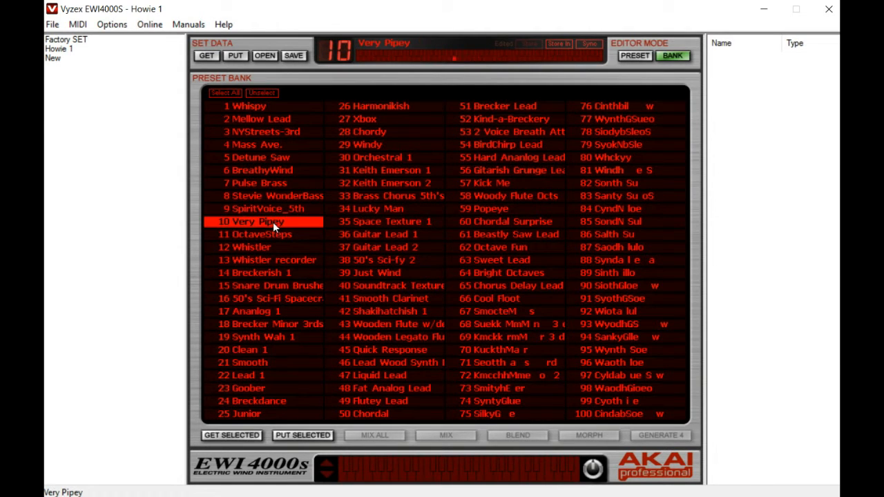
pyautogui.click(272, 235)
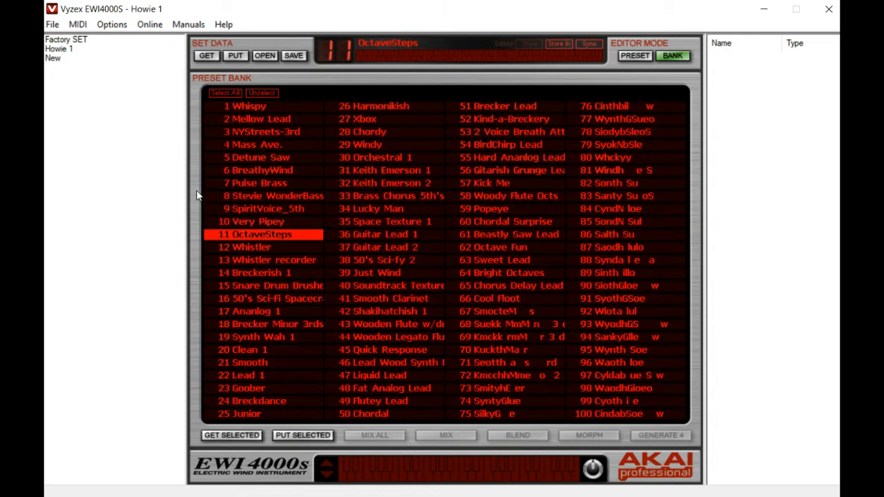
pyautogui.click(237, 57)
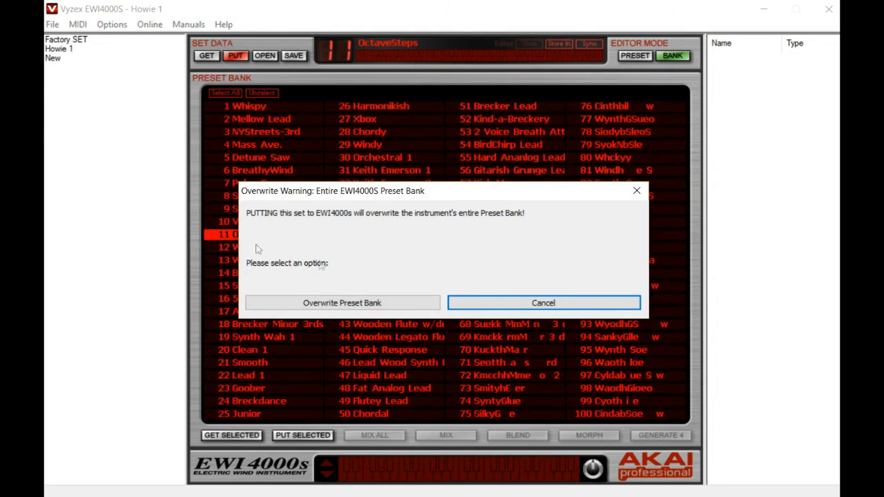
pyautogui.click(342, 304)
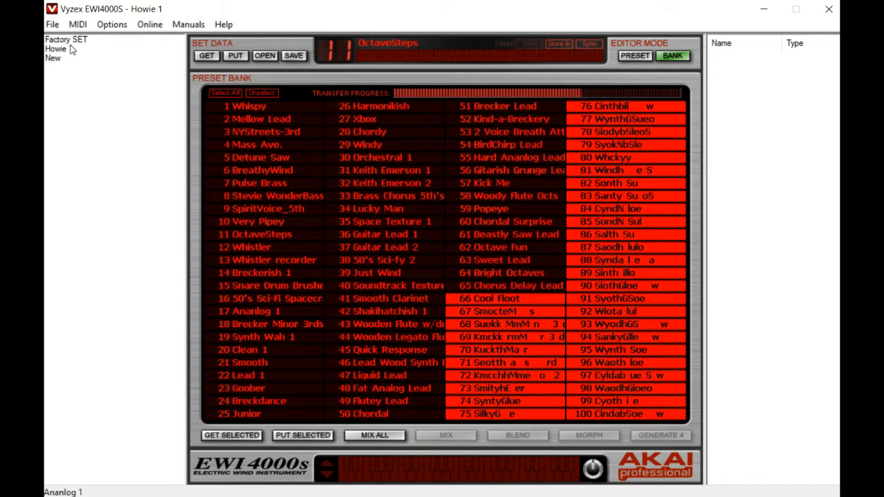
# Audition presets 6 BreathyWind, 3 NYStreets-3rd, 2 Mellow Lead and 14 Breckerish 1.
pyautogui.click(54, 25)
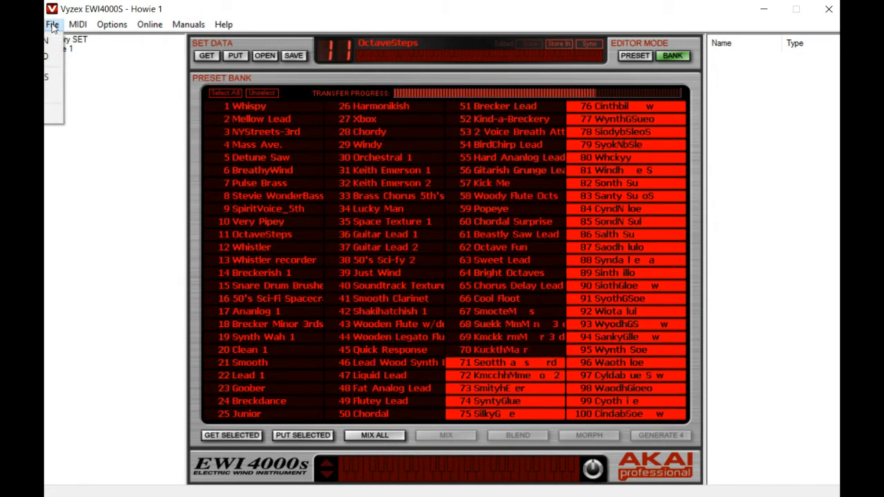
pyautogui.click(98, 67)
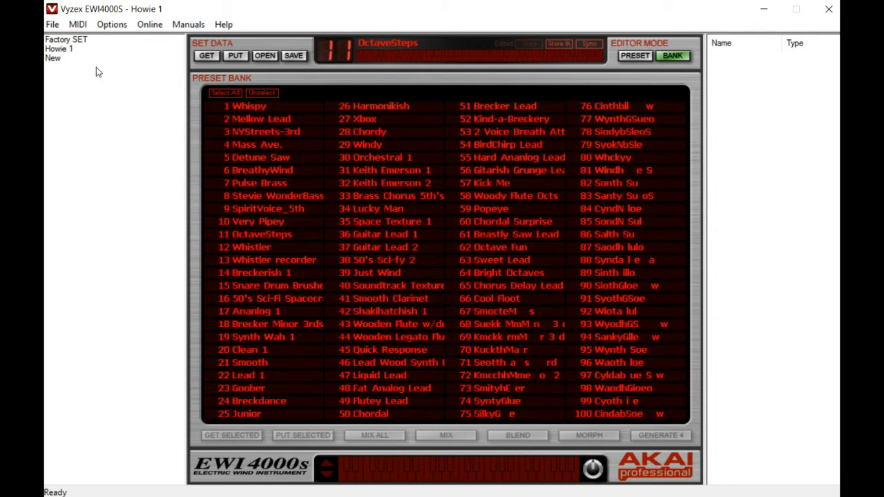
pyautogui.click(272, 173)
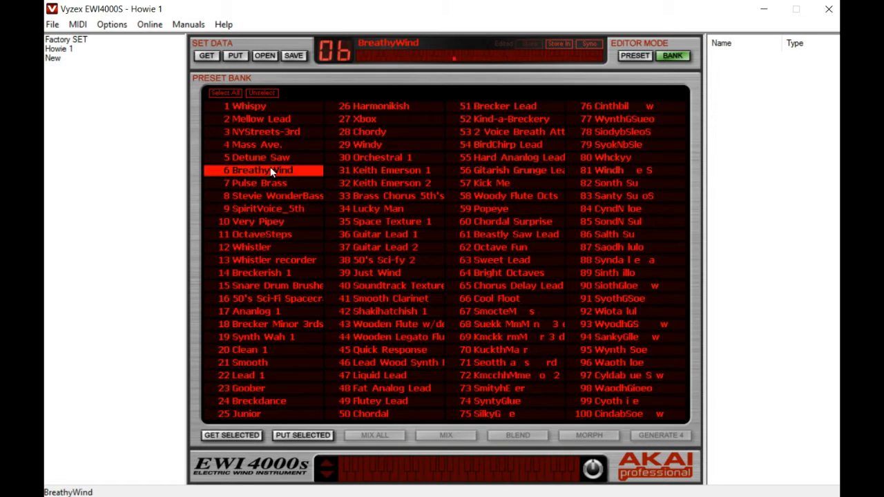
pyautogui.click(251, 133)
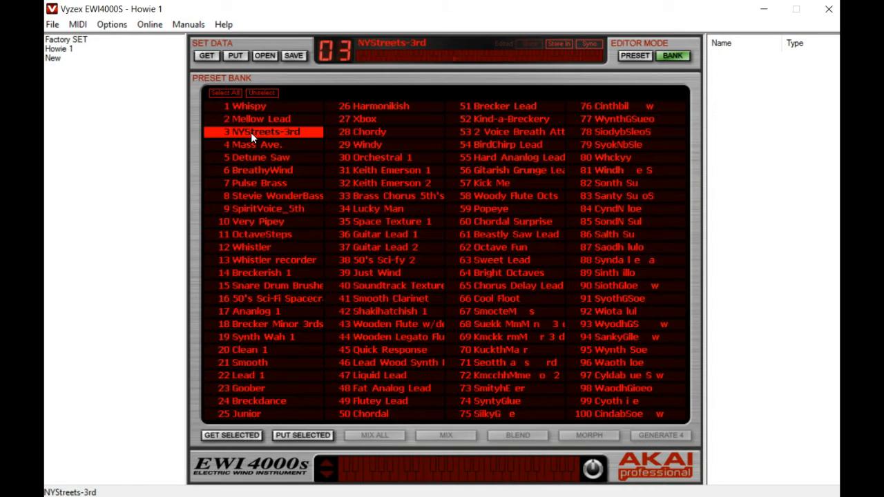
pyautogui.click(254, 123)
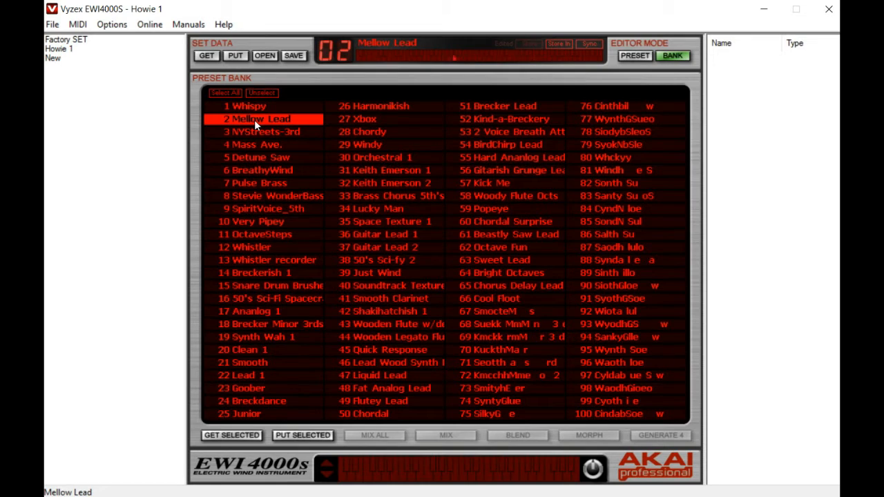
pyautogui.click(272, 275)
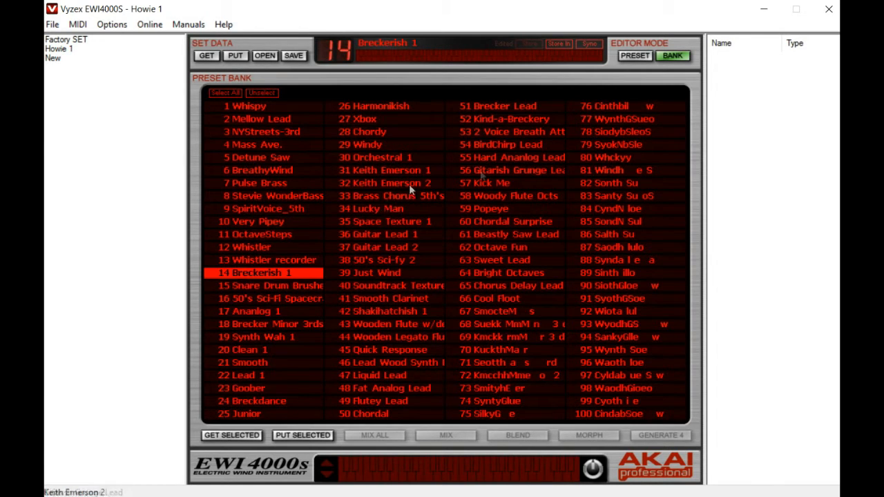
# Switch to preset editor mode for Breckerish 1 and confirm its preset name unchanged.
pyautogui.click(634, 56)
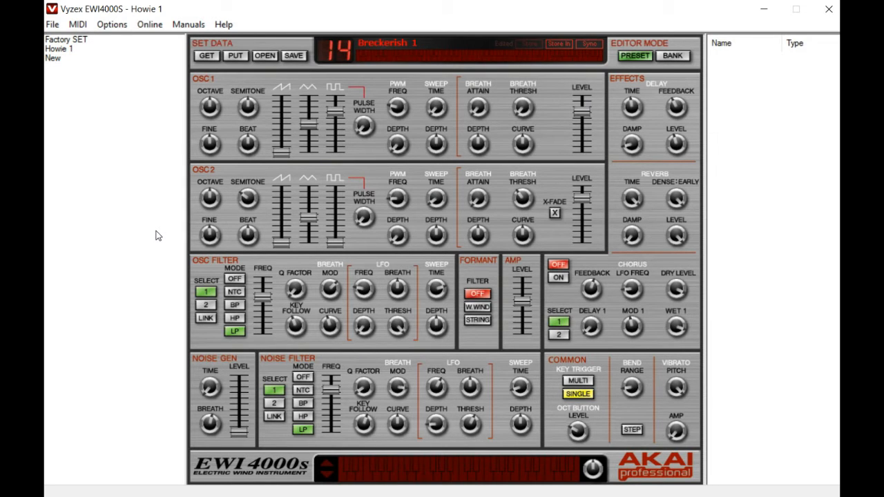
pyautogui.click(413, 47)
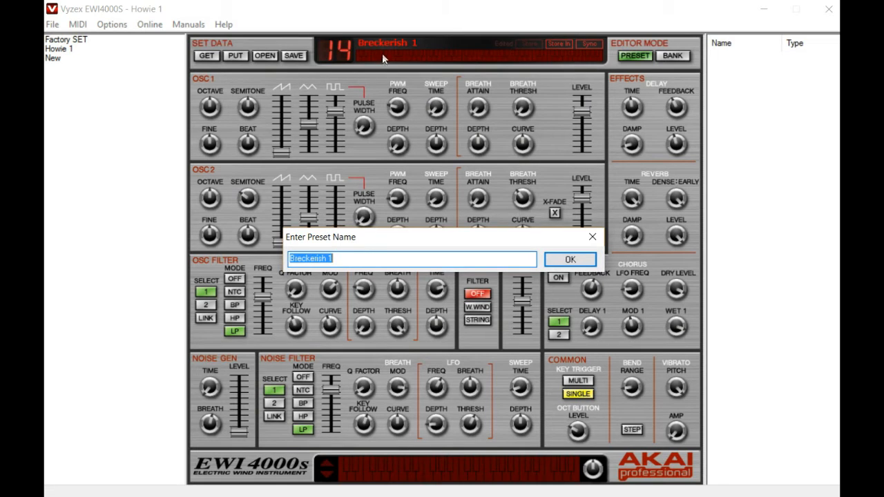
pyautogui.click(568, 262)
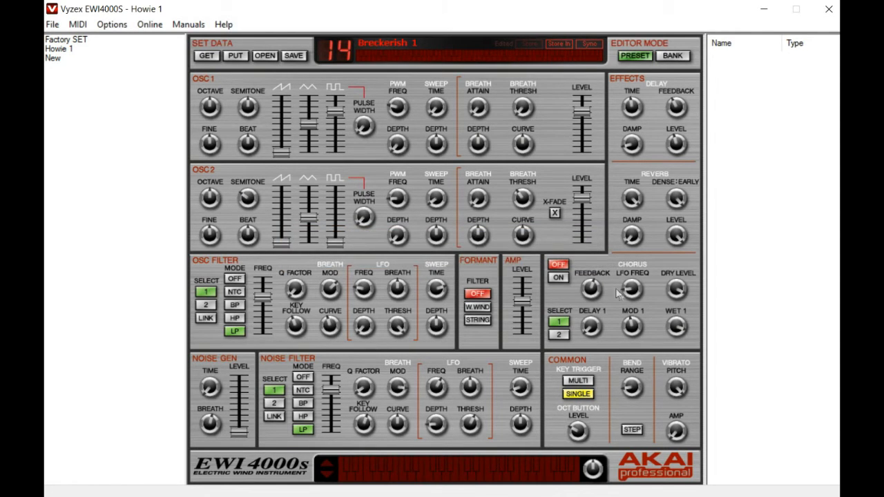
# Raise the chorus LFO frequency to about 6.3 Hz and switch the chorus on.
pyautogui.moveTo(618, 291)
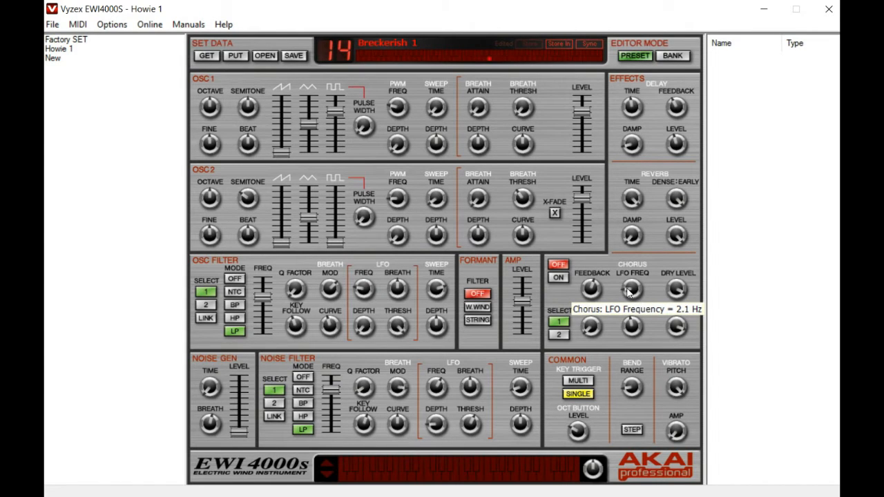
pyautogui.moveTo(628, 289); pyautogui.dragTo(632, 280)
pyautogui.rightClick(640, 282)
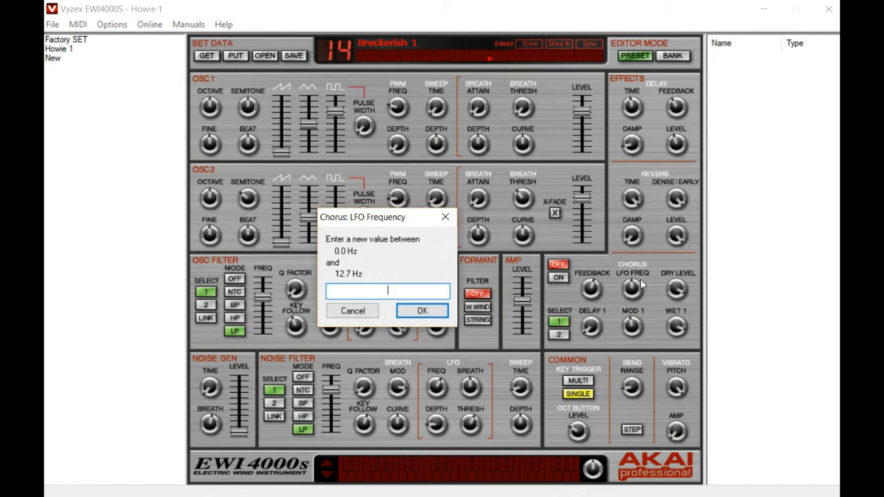
pyautogui.click(353, 311)
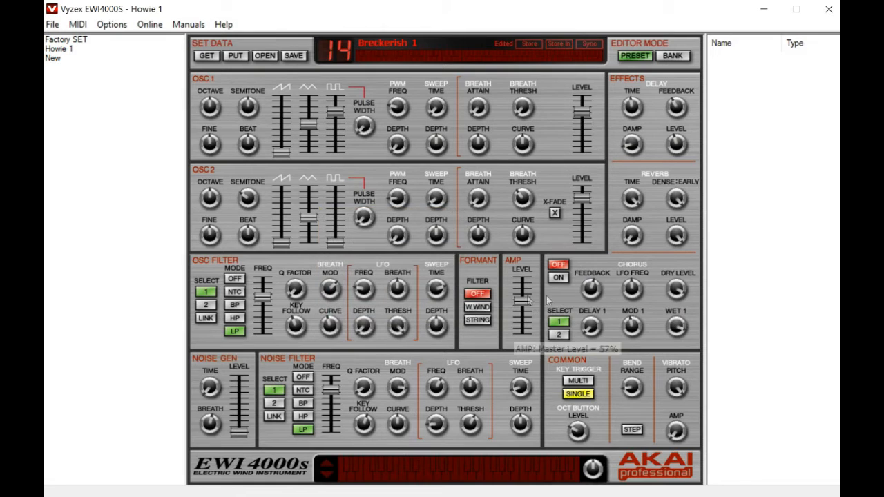
pyautogui.moveTo(595, 293); pyautogui.dragTo(629, 316)
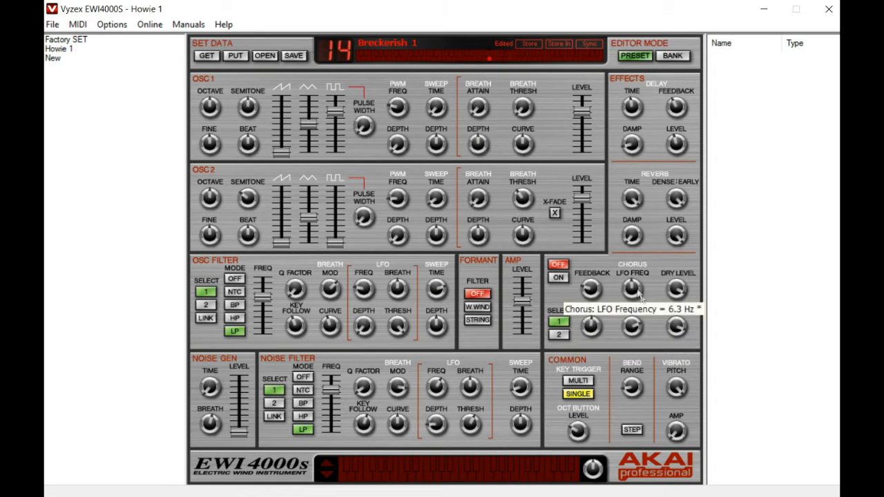
pyautogui.click(559, 277)
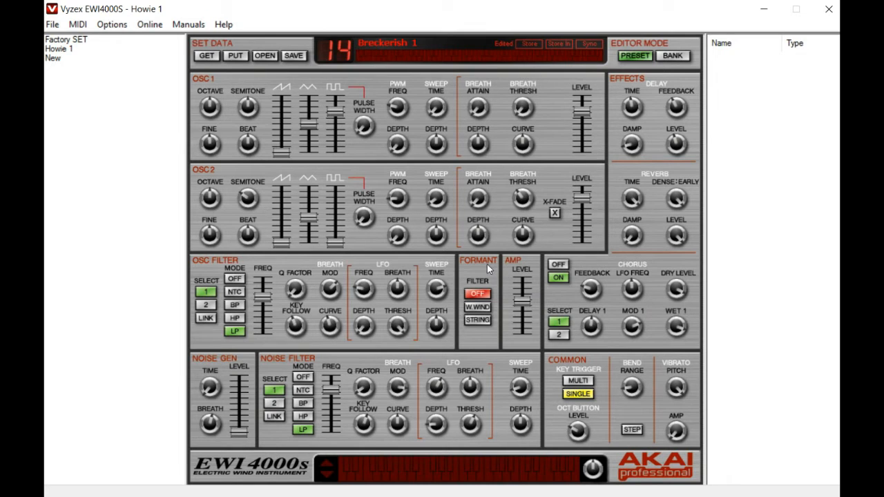
# Store the edited preset to location 13, Whistler recorder, in the EWI4000S preset bank.
pyautogui.click(557, 43)
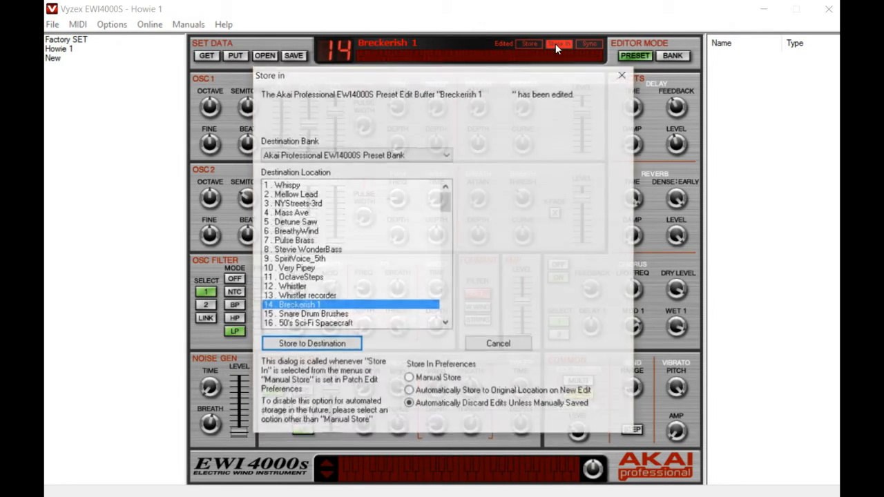
pyautogui.moveTo(446, 204)
pyautogui.mouseDown()
pyautogui.moveTo(447, 230)
pyautogui.moveTo(446, 210)
pyautogui.mouseUp()
pyautogui.click(316, 271)
pyautogui.click(314, 251)
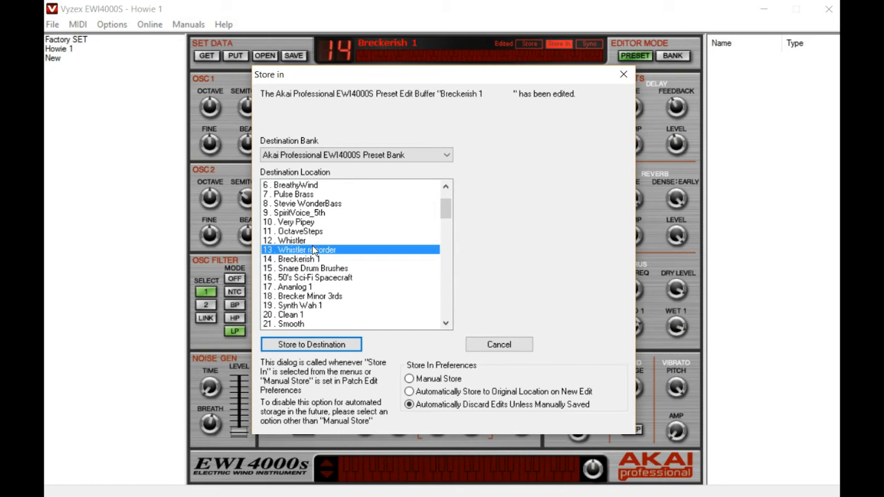
pyautogui.click(304, 344)
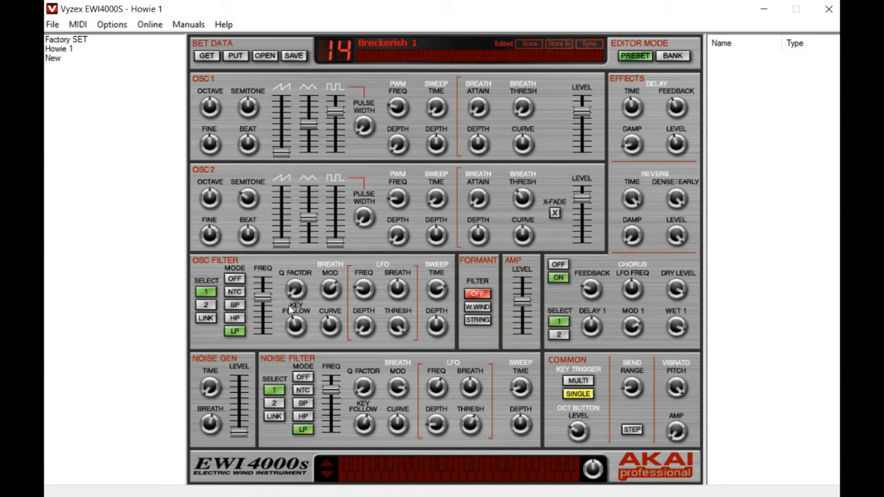
pyautogui.moveTo(478, 201)
pyautogui.click(52, 25)
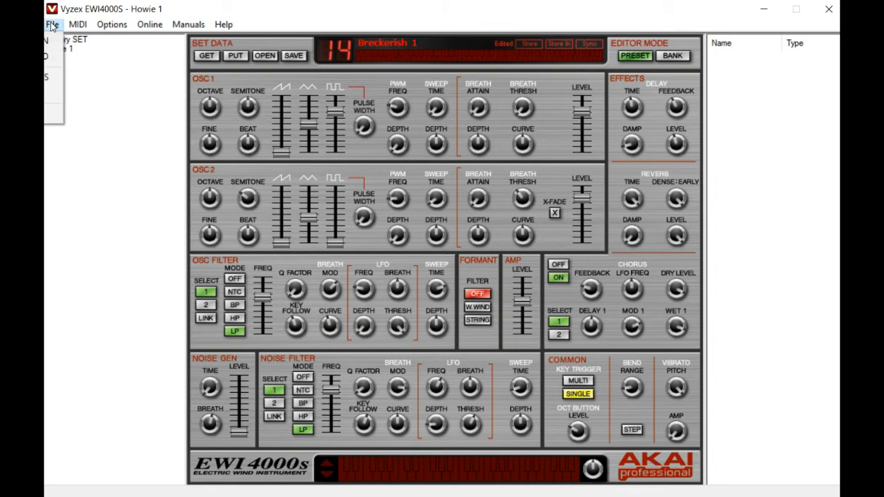
pyautogui.click(52, 88)
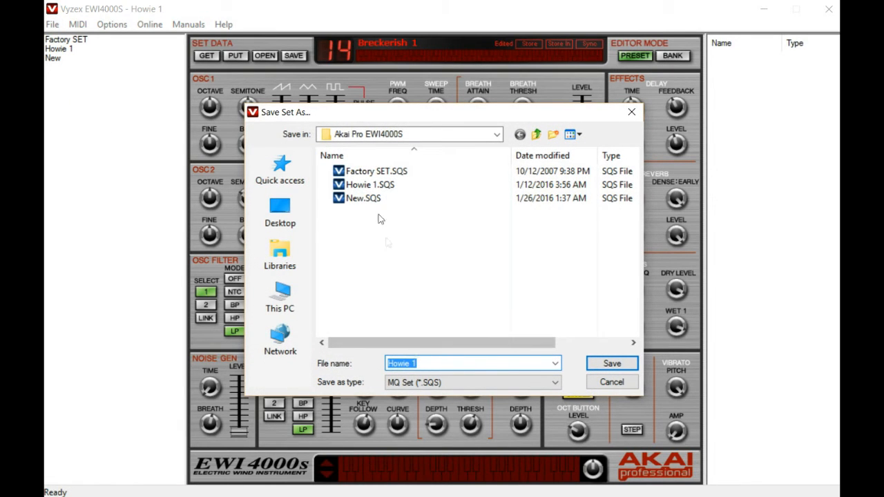
pyautogui.click(615, 385)
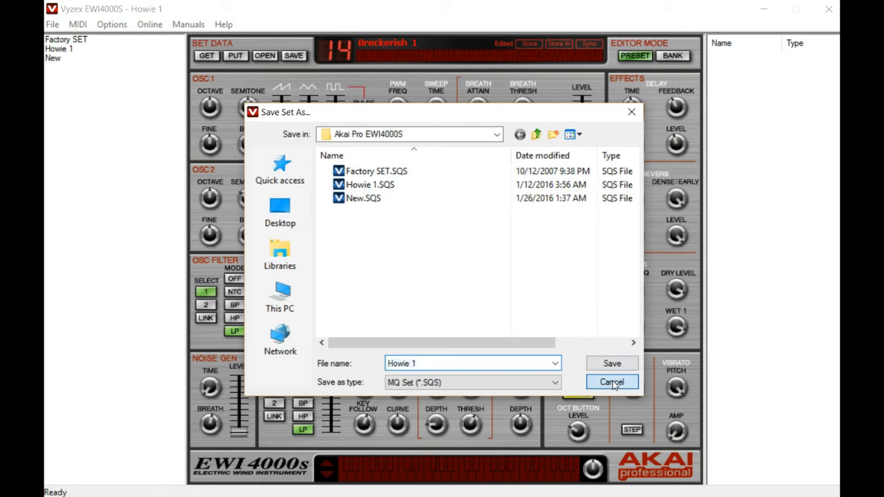
# Switch to bank mode and swap preset 6 BreathyWind with preset 60 Chordal Surprise.
pyautogui.click(674, 58)
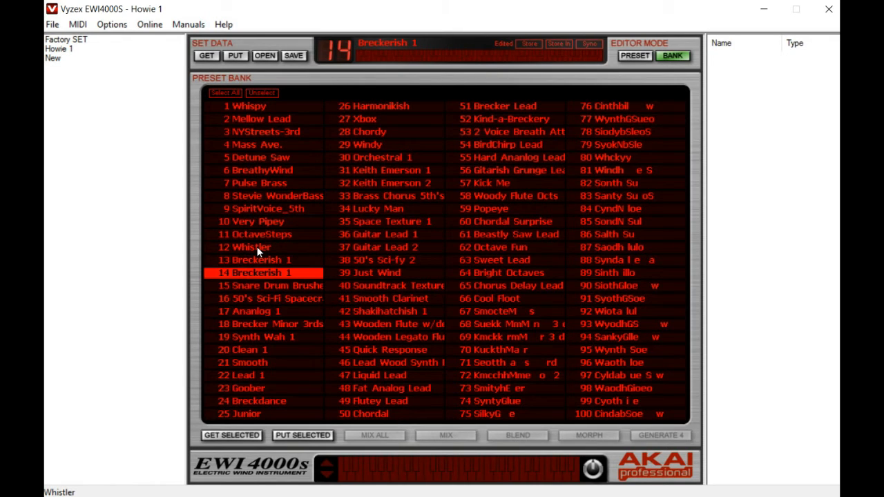
pyautogui.click(505, 223)
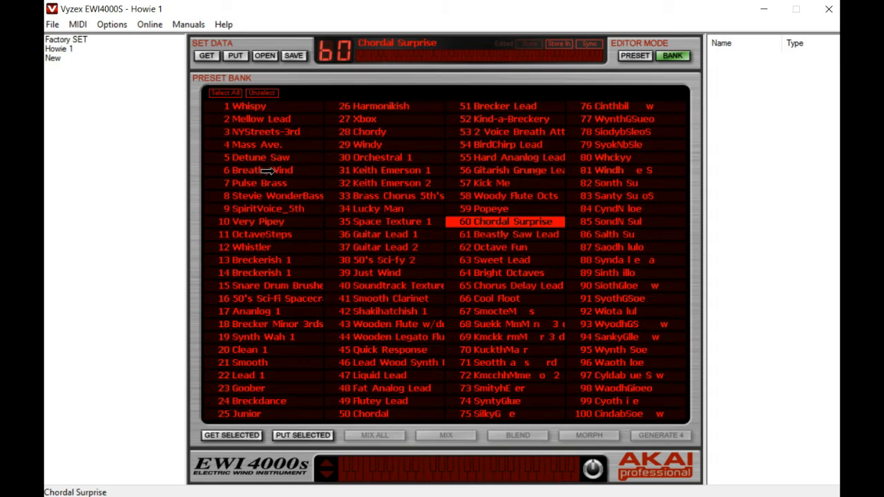
pyautogui.moveTo(266, 171); pyautogui.dragTo(273, 169)
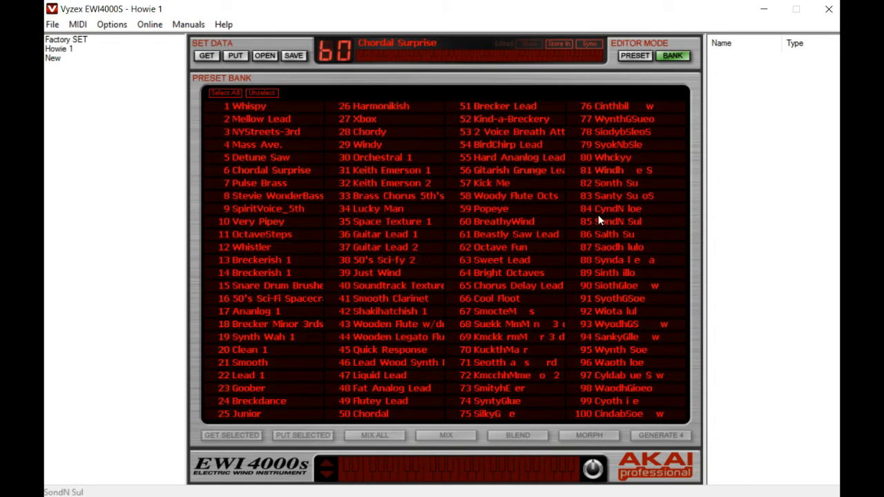
# Select presets 34 Lucky Man and 39 Just Wind and mix them with the balance moved toward Lucky Man.
pyautogui.click(384, 210)
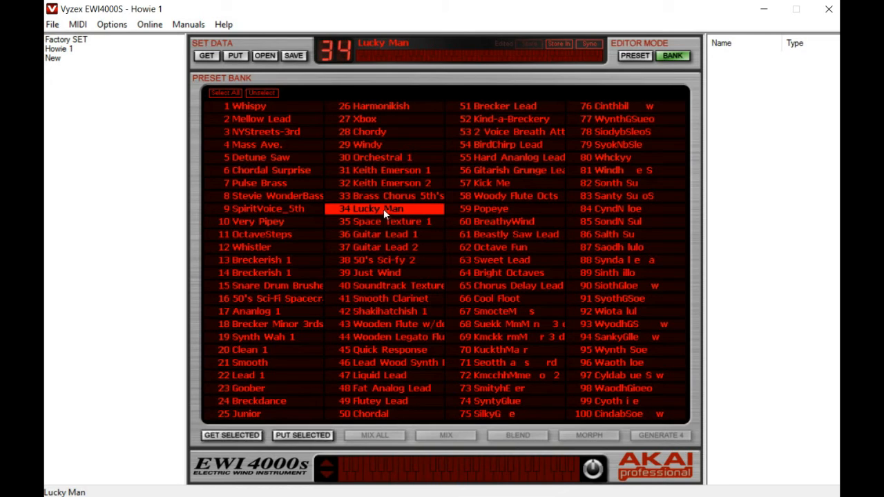
pyautogui.keyDown('ctrl'); pyautogui.click(385, 275); pyautogui.keyUp('ctrl')
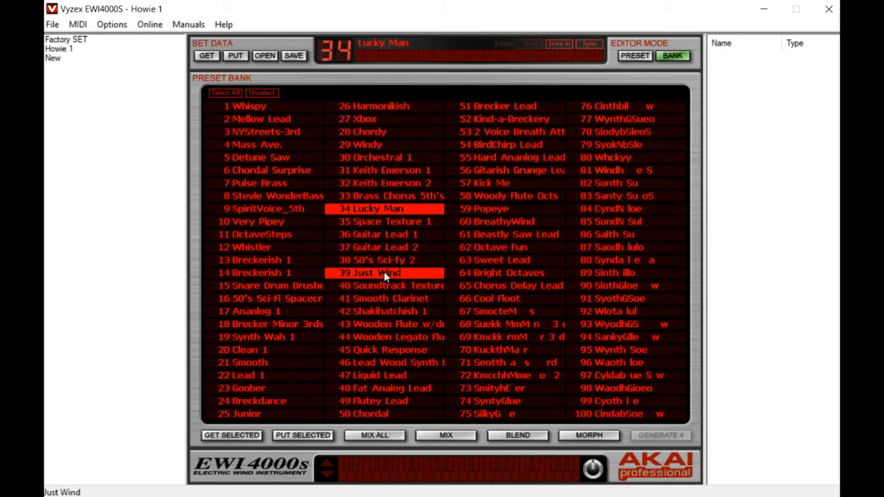
pyautogui.click(447, 437)
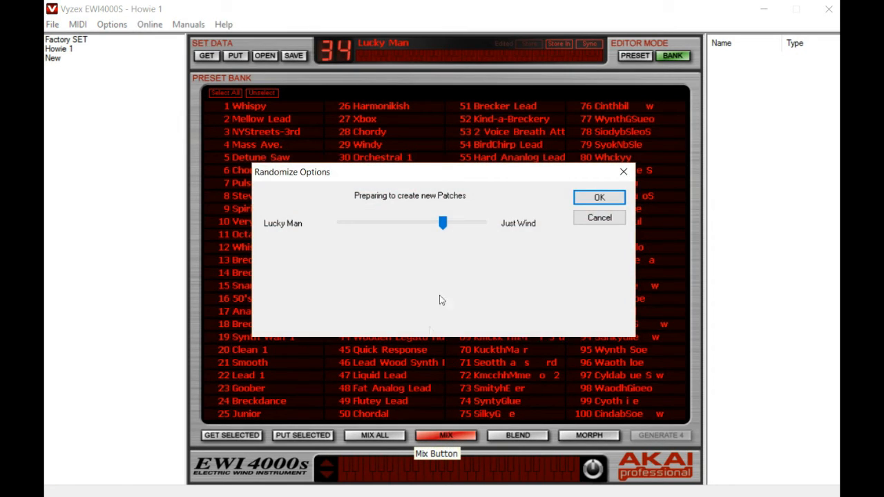
pyautogui.moveTo(445, 235); pyautogui.dragTo(392, 228)
pyautogui.click(586, 199)
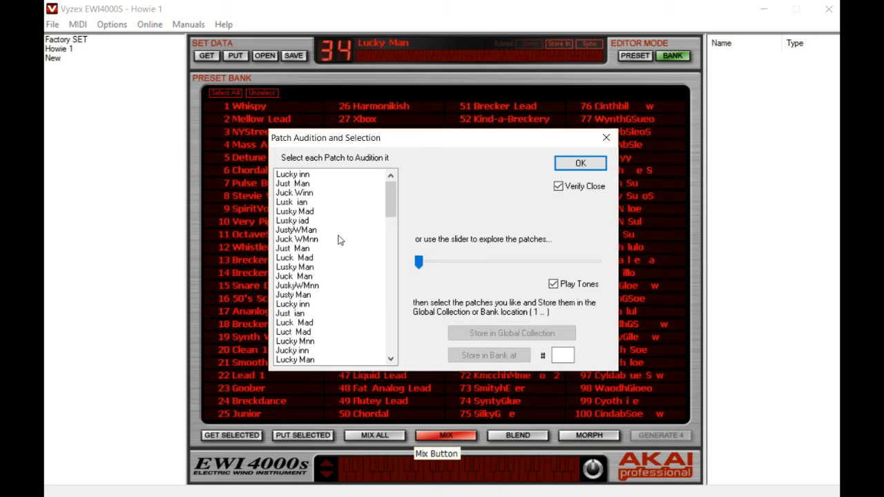
# Pick the mixed patch Juck ian from the audition list, store it at bank location 54, and close the dialog.
pyautogui.moveTo(391, 192); pyautogui.dragTo(386, 238)
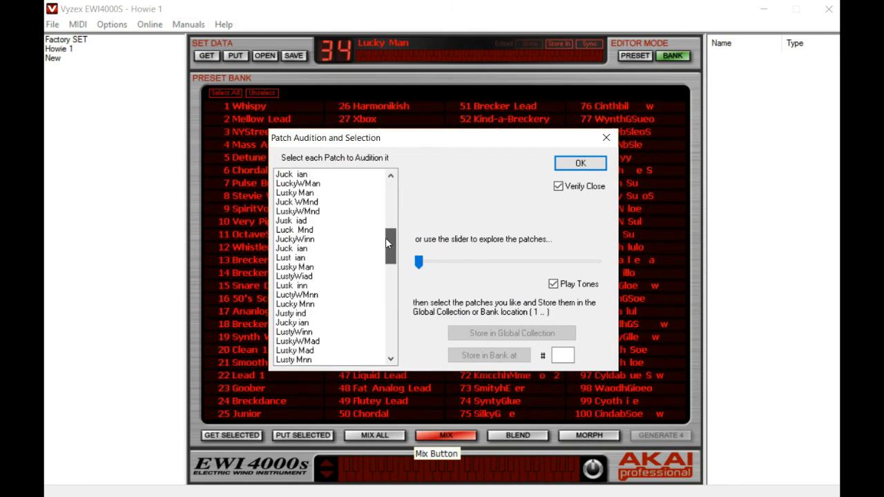
pyautogui.click(306, 250)
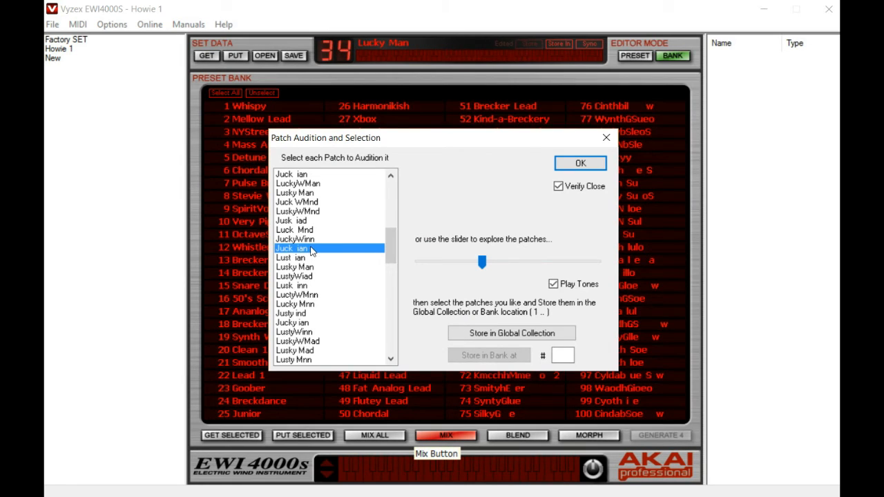
pyautogui.click(562, 359)
pyautogui.write('54')
pyautogui.click(504, 358)
pyautogui.click(591, 166)
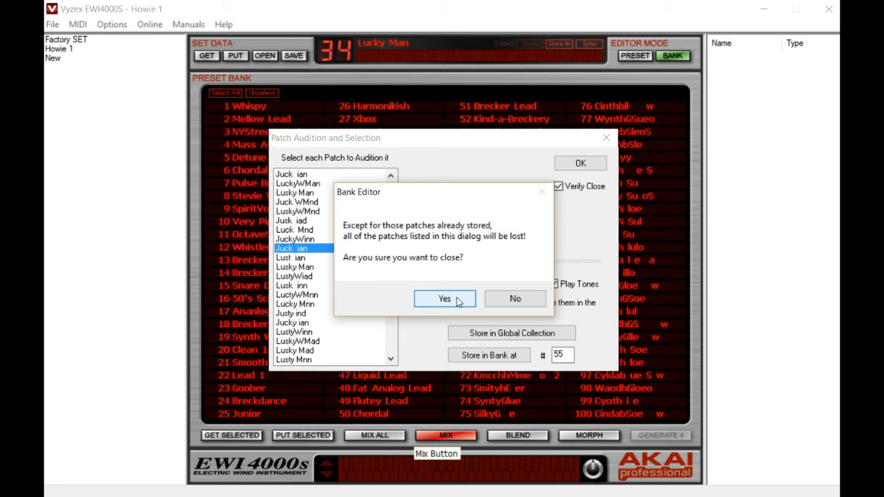
pyautogui.click(458, 300)
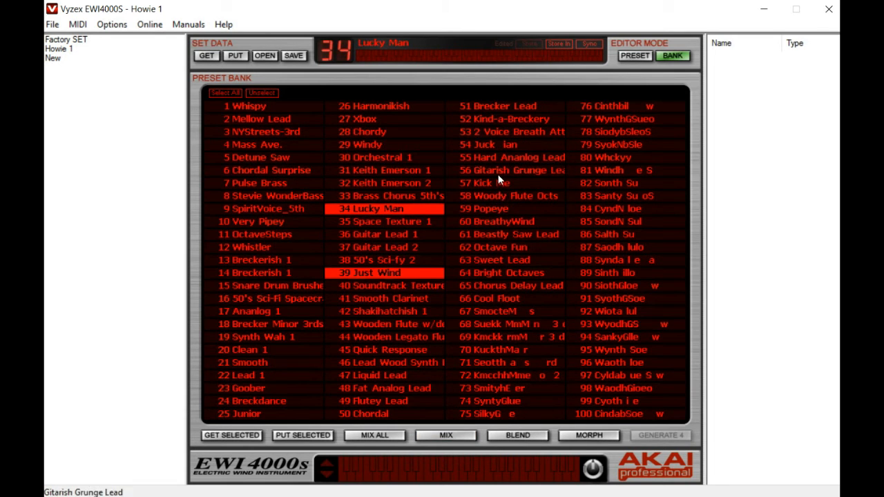
# Open preset 54 in the preset editor and confirm its name in the preset name dialog.
pyautogui.click(497, 148)
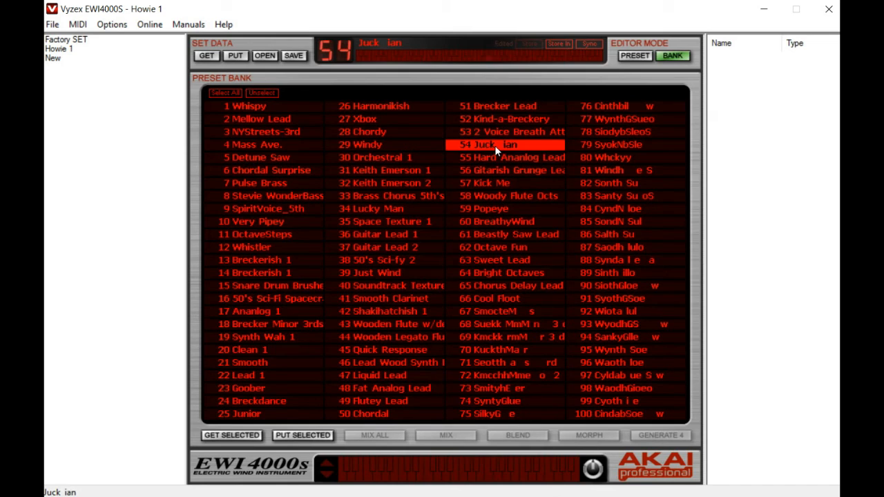
pyautogui.click(630, 58)
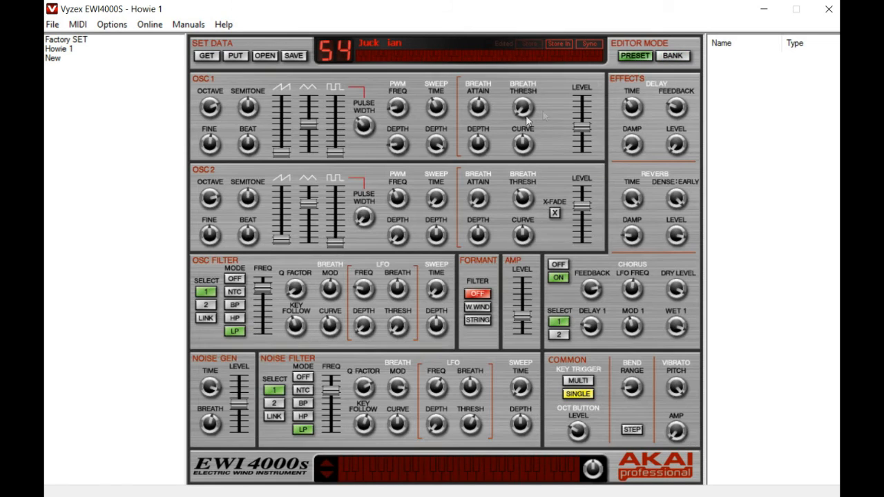
pyautogui.click(408, 45)
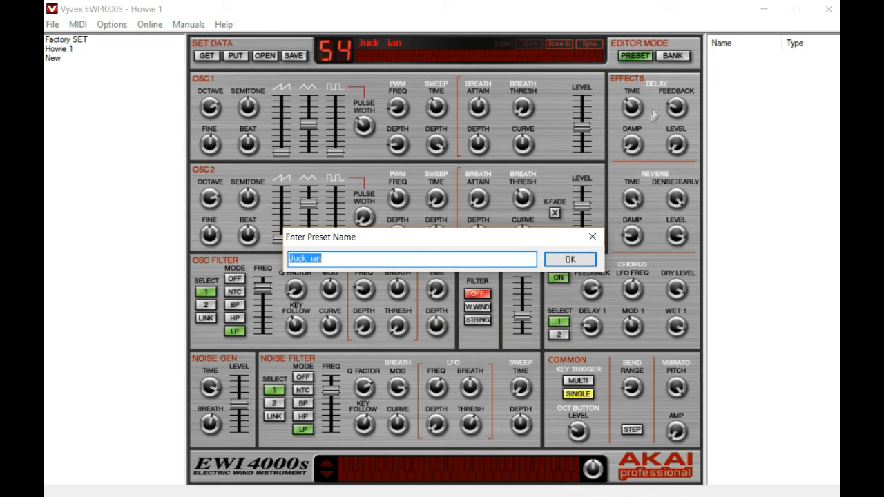
pyautogui.click(571, 260)
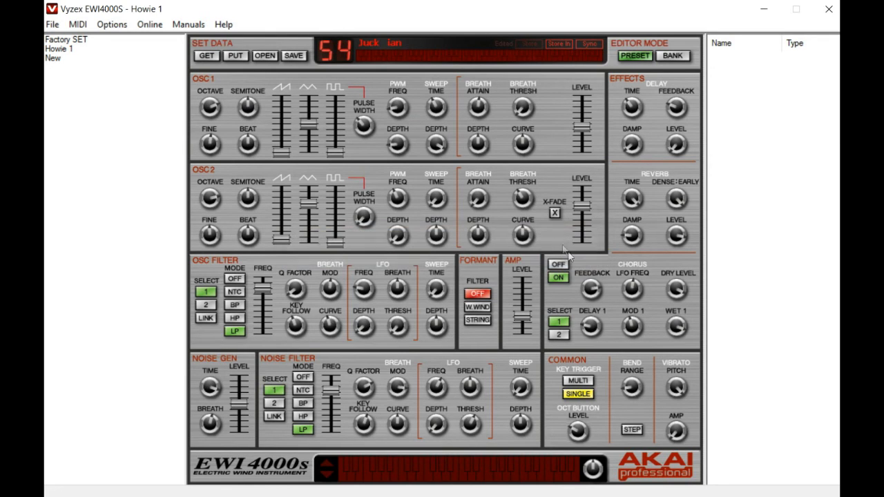
# Review the Store In destination options for preset 54, then return to the bank view.
pyautogui.click(562, 45)
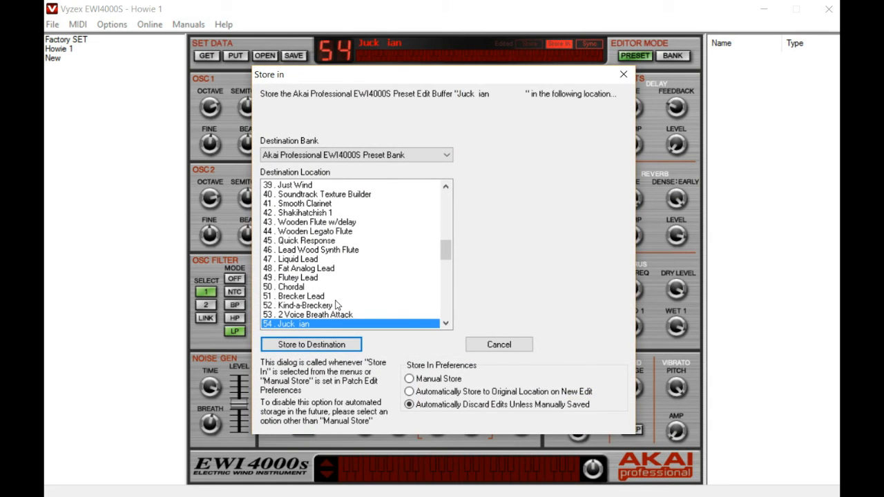
pyautogui.click(498, 344)
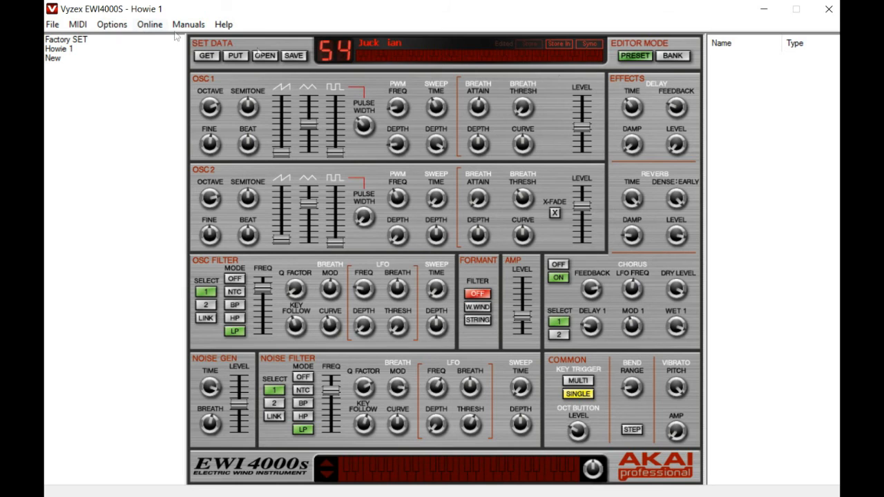
pyautogui.click(672, 56)
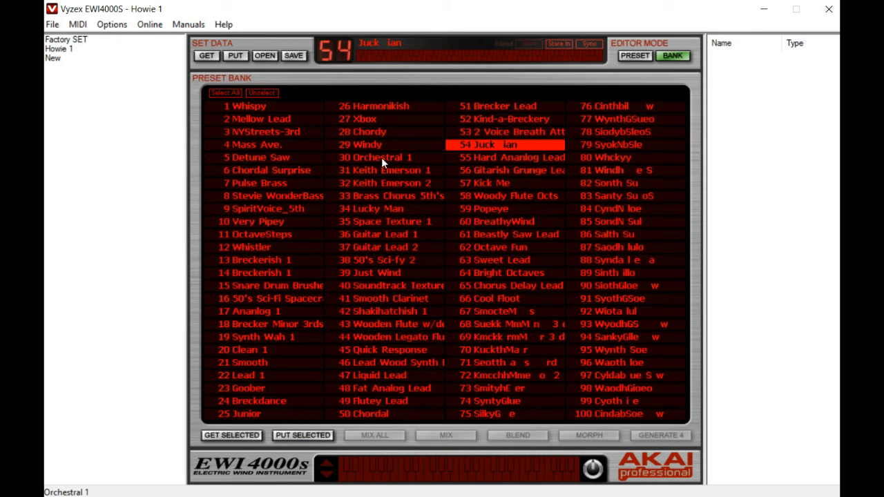